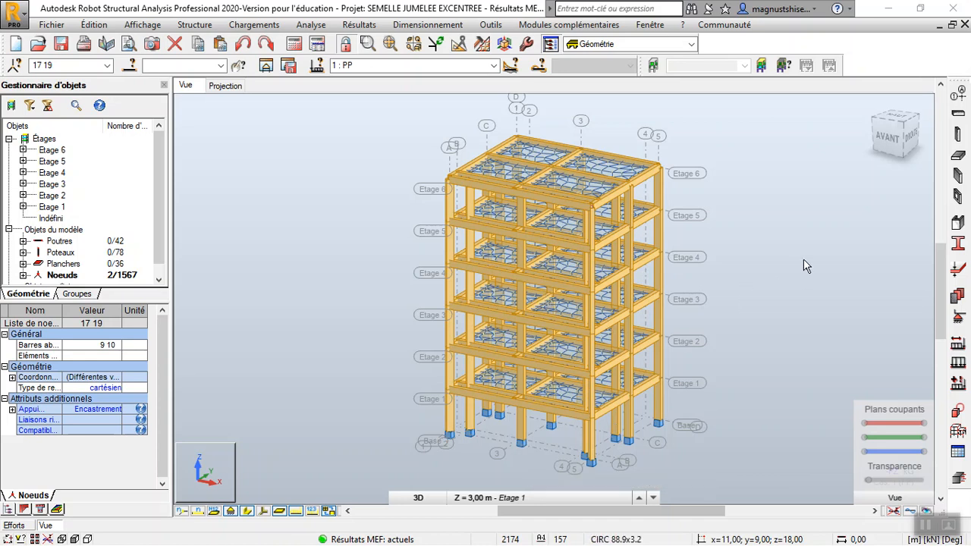
# - Select the inner ground-floor column and load it into reinforced concrete column design with the simple load cases
pyautogui.scroll(3, 559, 430)
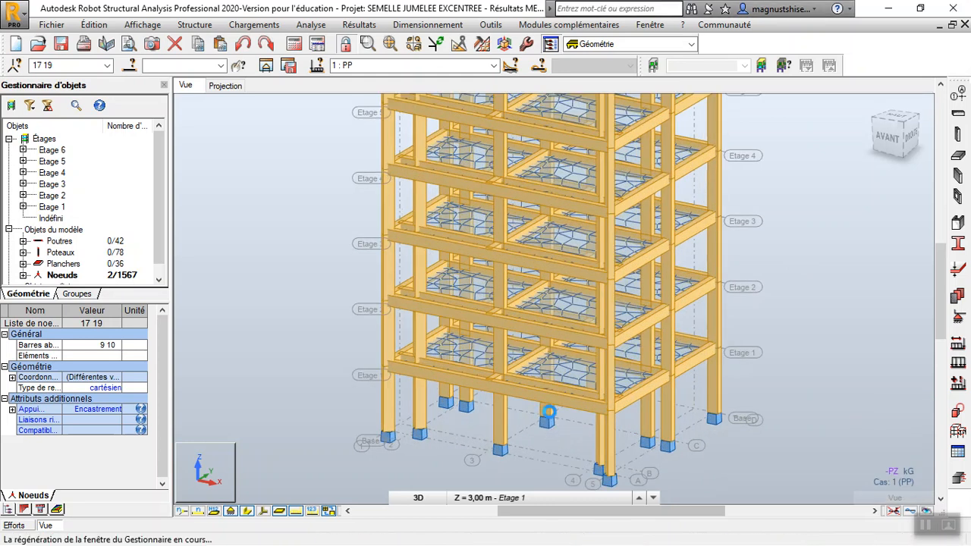
pyautogui.click(547, 410)
pyautogui.click(958, 479)
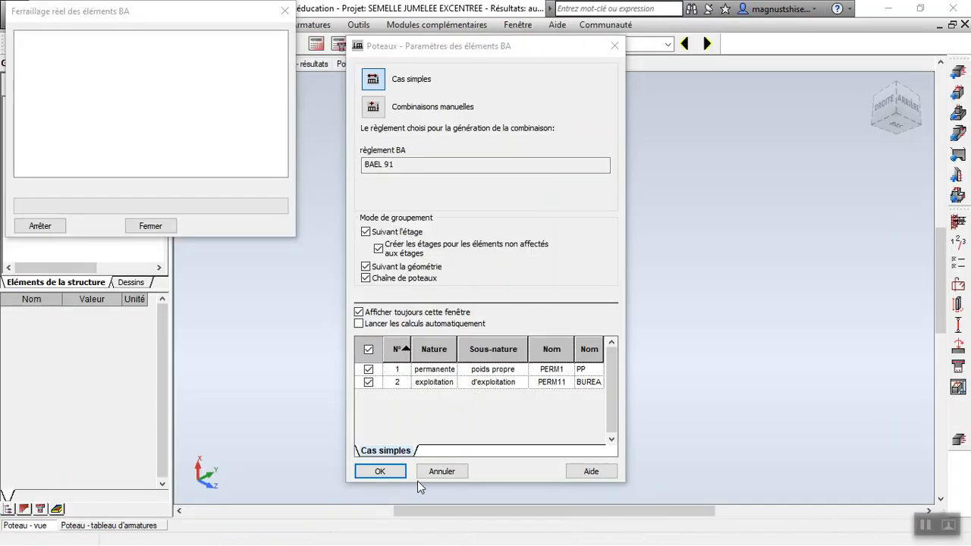
pyautogui.click(377, 470)
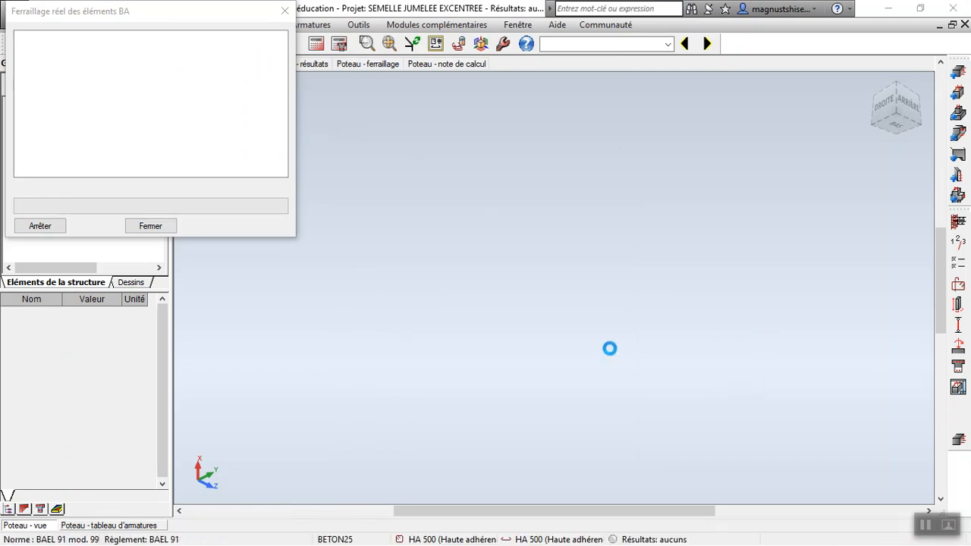
# - Change the column's section type from rectangular to L-shaped in its geometry settings
pyautogui.scroll(5, 353, 333)
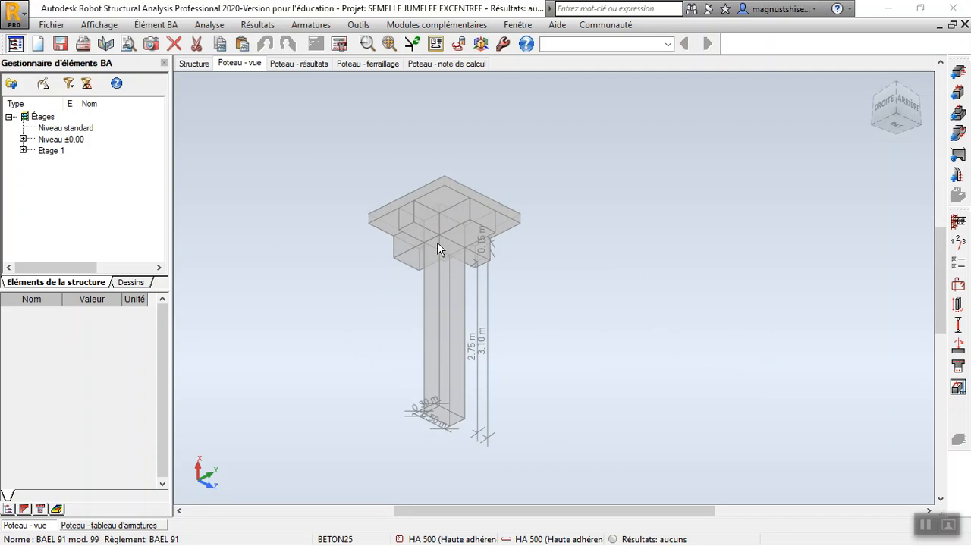
pyautogui.rightClick(209, 163)
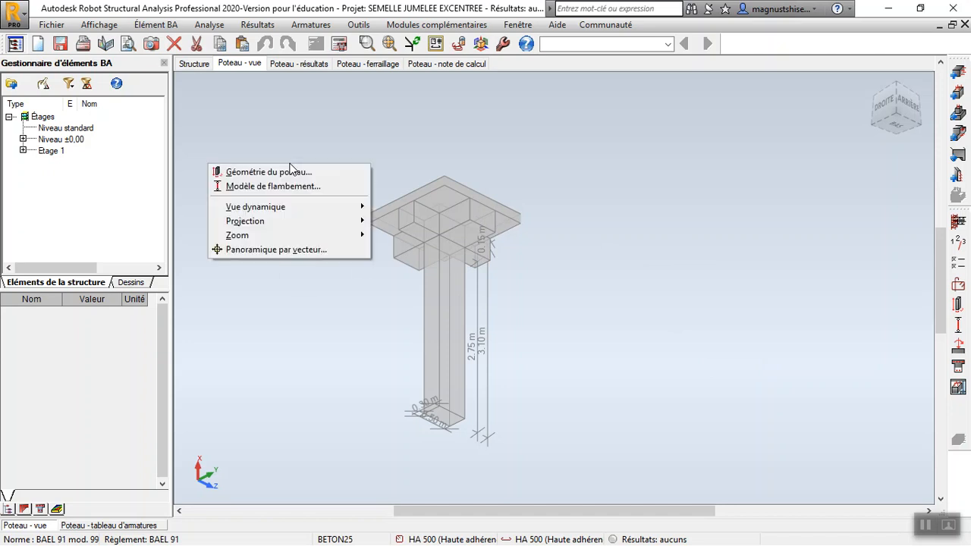
pyautogui.moveTo(292, 206)
pyautogui.click(459, 220)
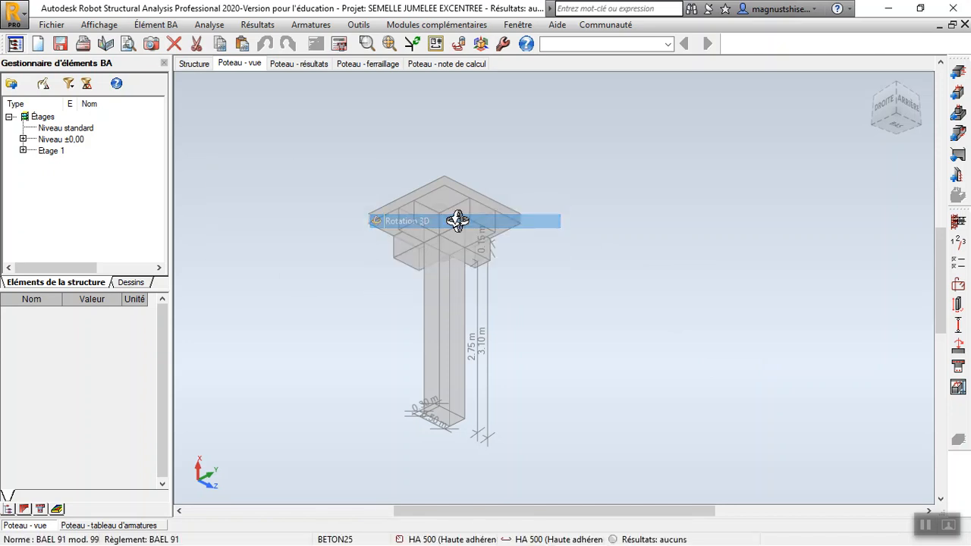
pyautogui.moveTo(552, 217); pyautogui.dragTo(494, 269)
pyautogui.rightClick(566, 211)
pyautogui.click(614, 178)
pyautogui.rightClick(532, 185)
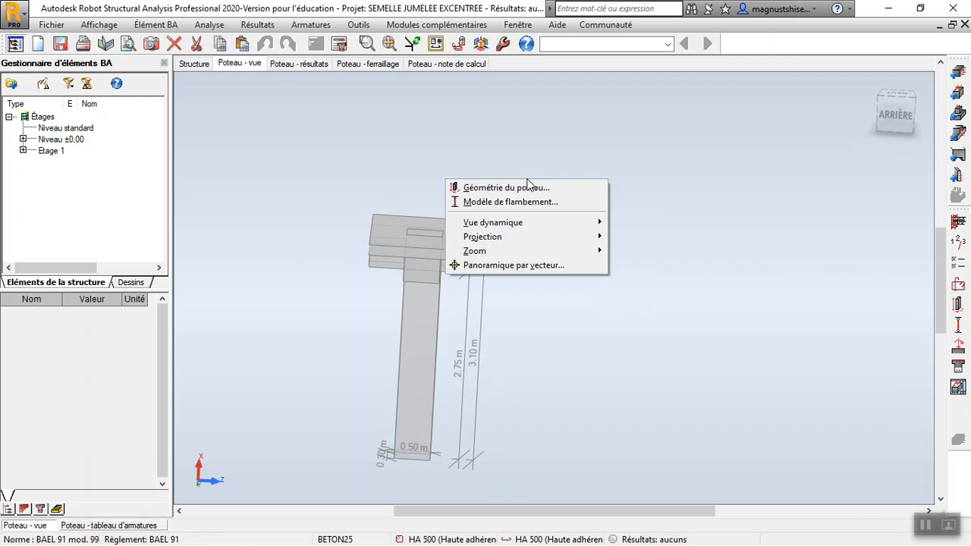
pyautogui.click(526, 187)
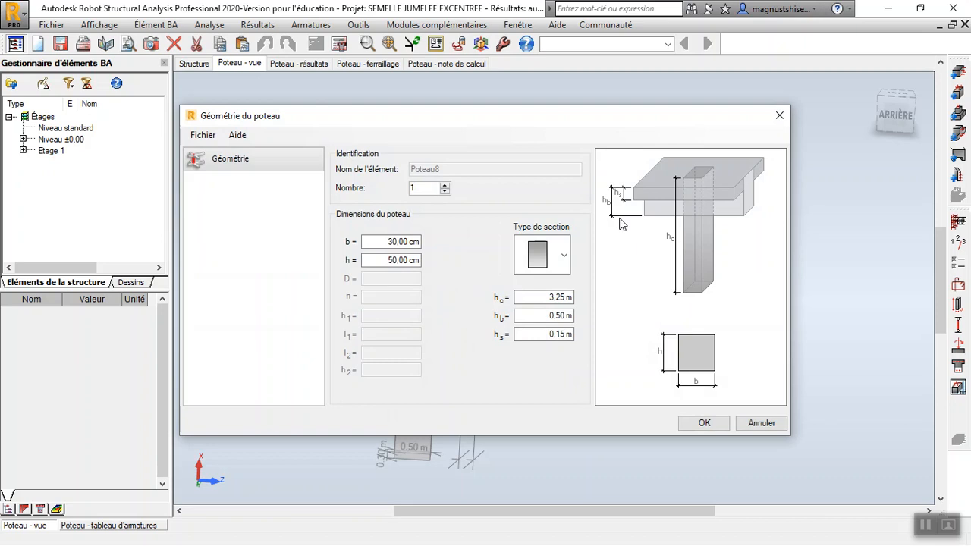
pyautogui.click(564, 258)
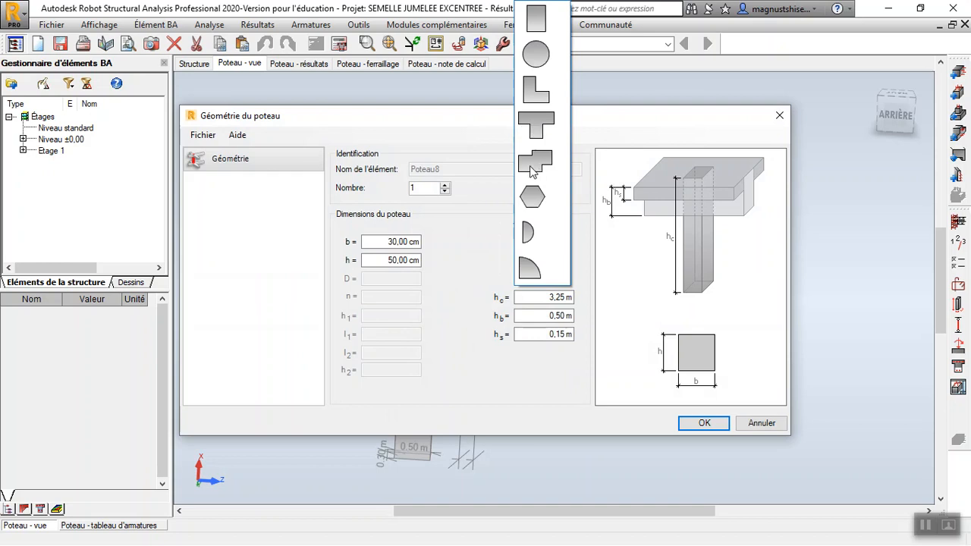
pyautogui.click(537, 87)
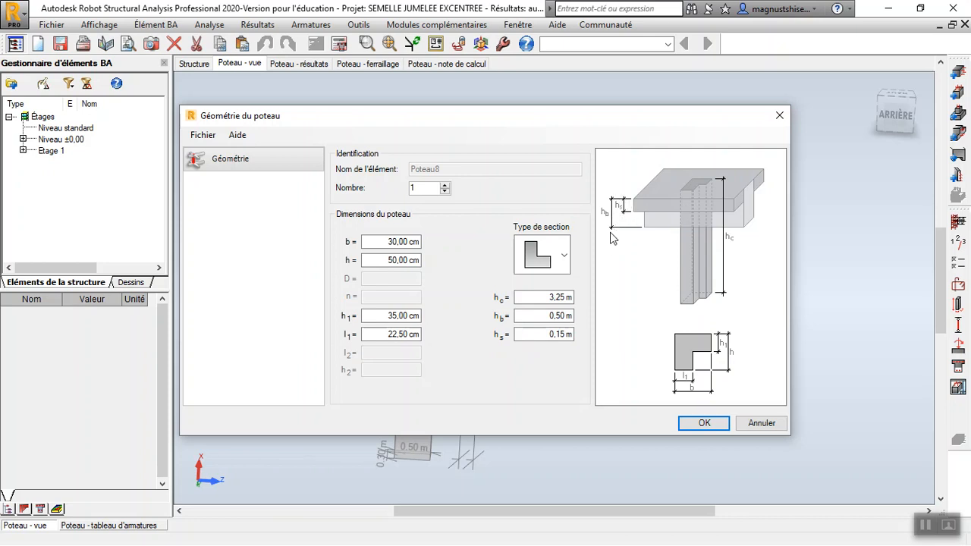
pyautogui.click(697, 423)
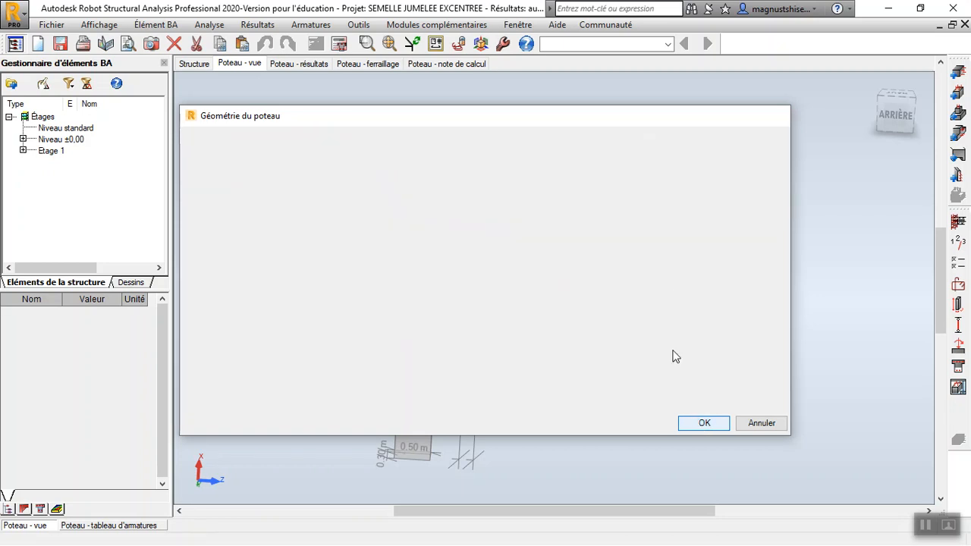
# - Set the column's Y-direction buckling to the non-sway end condition with k = 0.70
pyautogui.rightClick(509, 212)
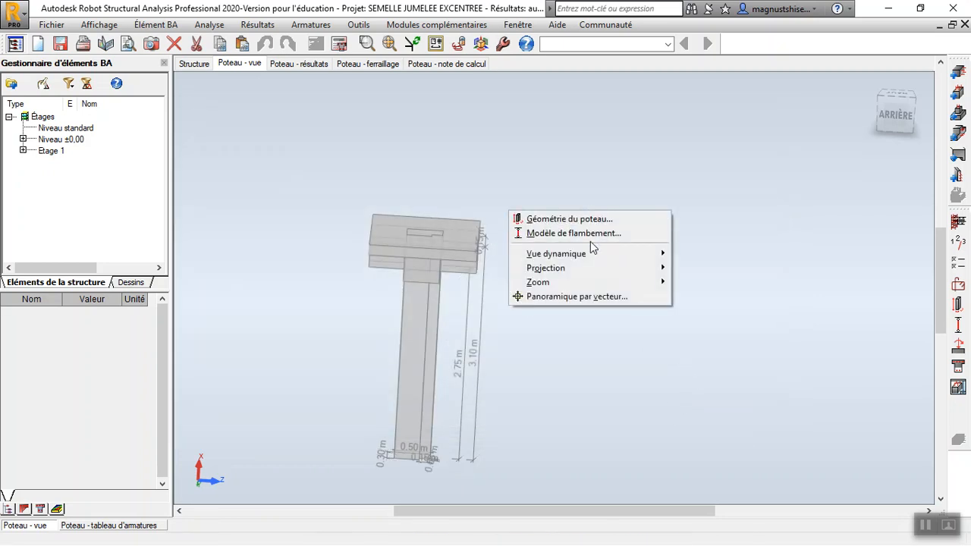
pyautogui.moveTo(590, 261)
pyautogui.click(705, 267)
pyautogui.moveTo(600, 299); pyautogui.dragTo(457, 349)
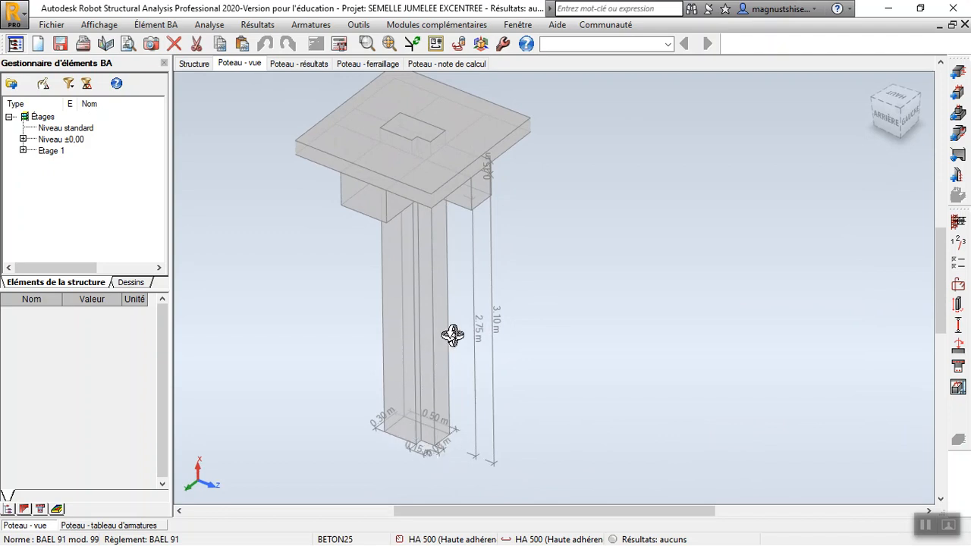
pyautogui.rightClick(526, 204)
pyautogui.click(607, 226)
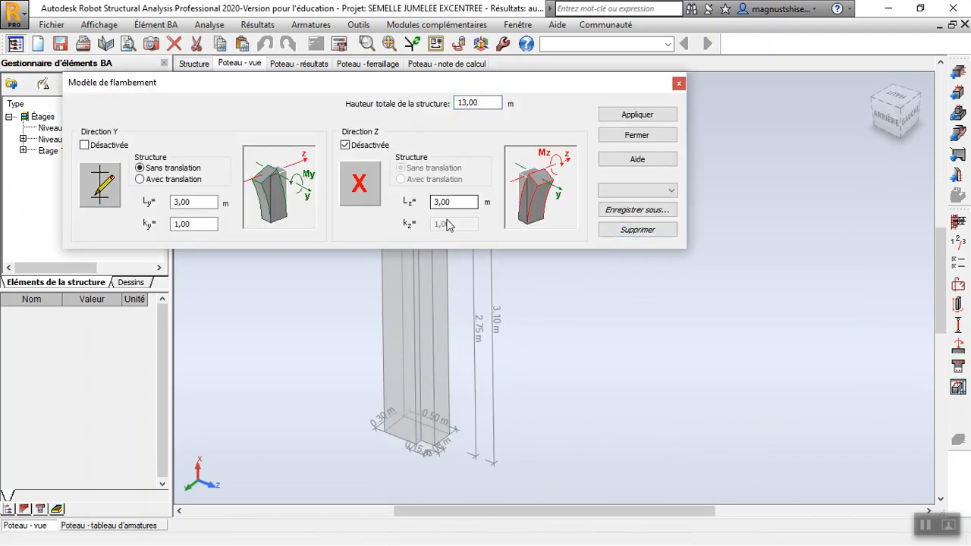
pyautogui.click(104, 186)
pyautogui.click(377, 168)
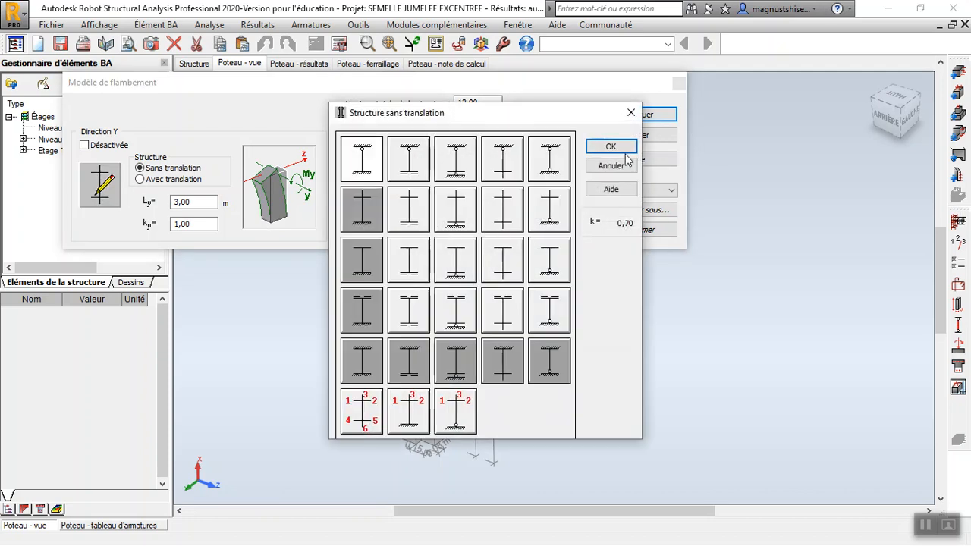
pyautogui.click(618, 147)
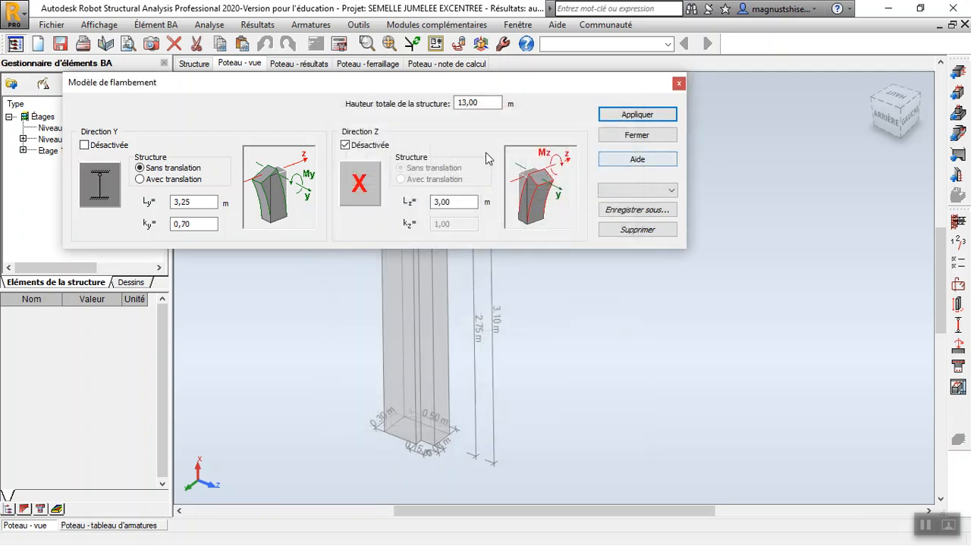
# - Assign the non-sway buckling condition with k = 0.70 to the Z direction and apply the buckling model
pyautogui.click(359, 183)
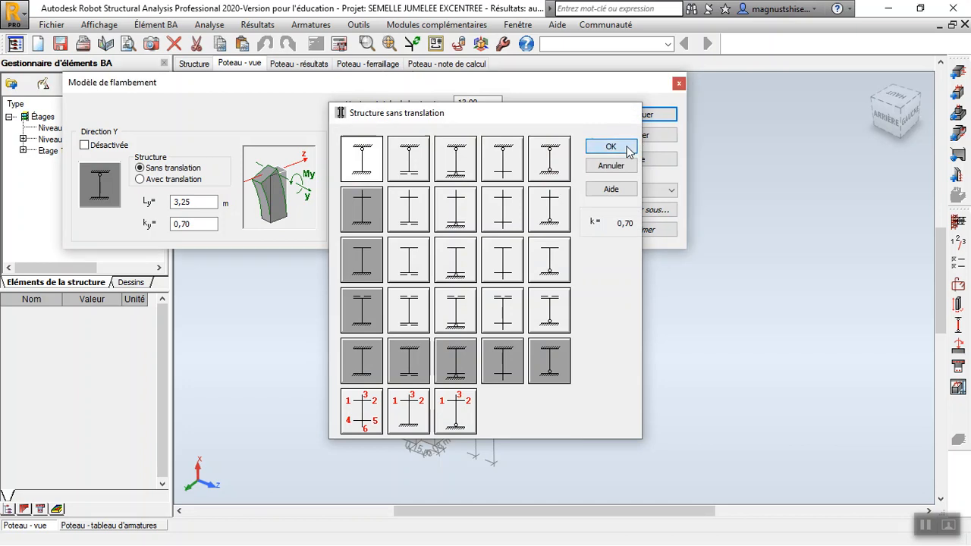
pyautogui.click(611, 147)
pyautogui.click(651, 114)
pyautogui.click(679, 82)
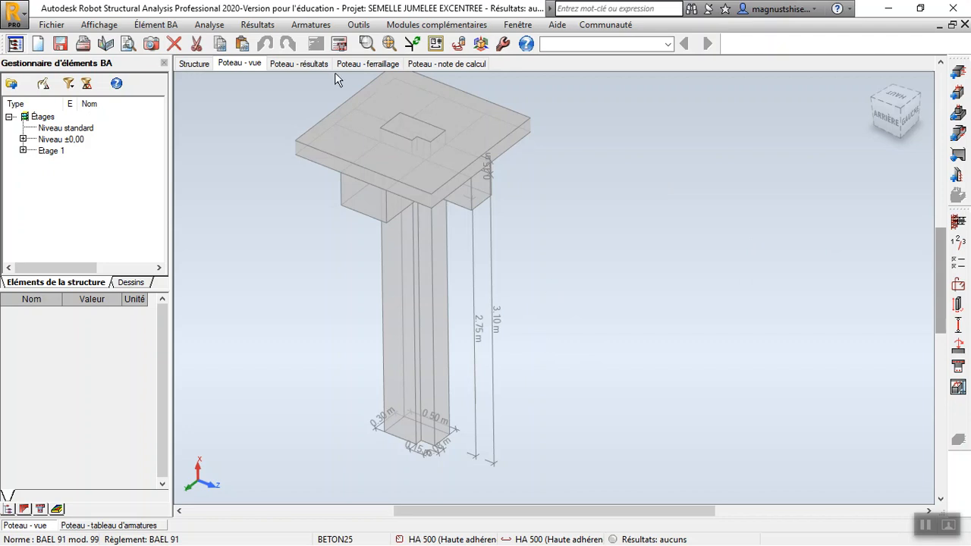
# - Set the longitudinal bar diameter to 14 mm in the column's typical reinforcement
pyautogui.scroll(3, 382, 87)
pyautogui.scroll(-3, 490, 190)
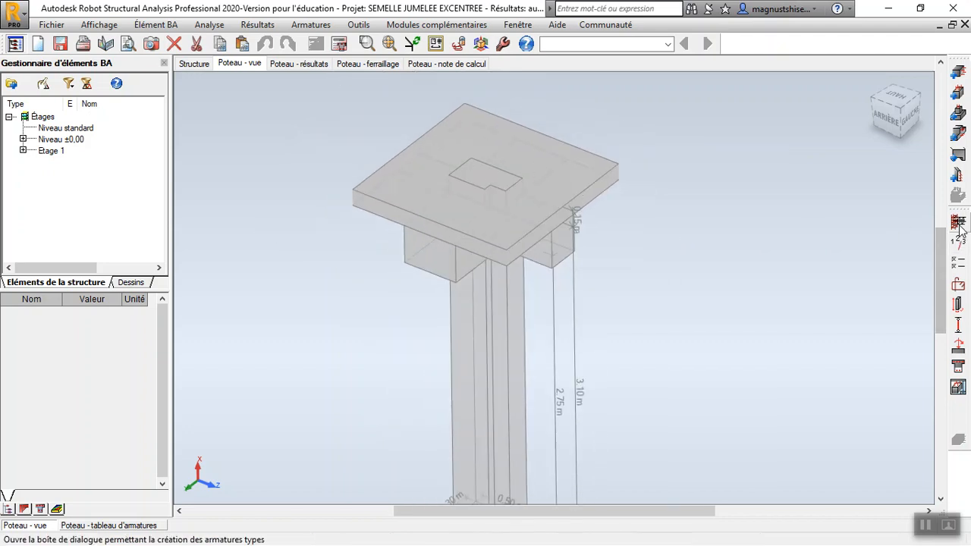
pyautogui.scroll(-3, 528, 189)
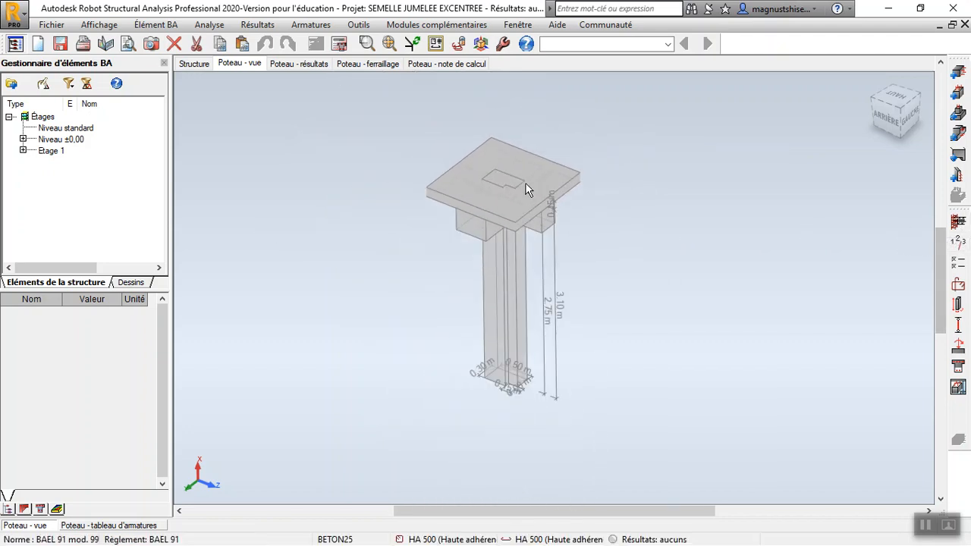
pyautogui.click(958, 220)
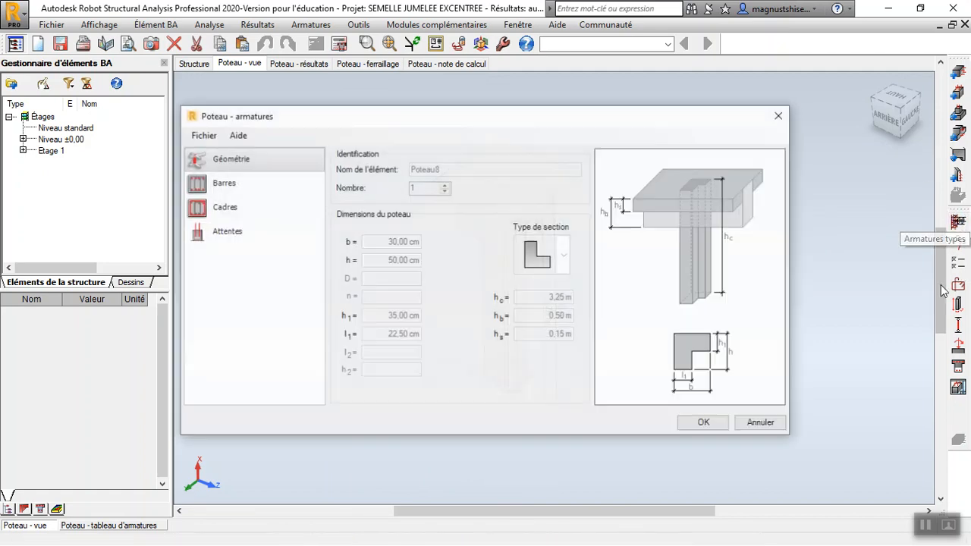
pyautogui.click(245, 189)
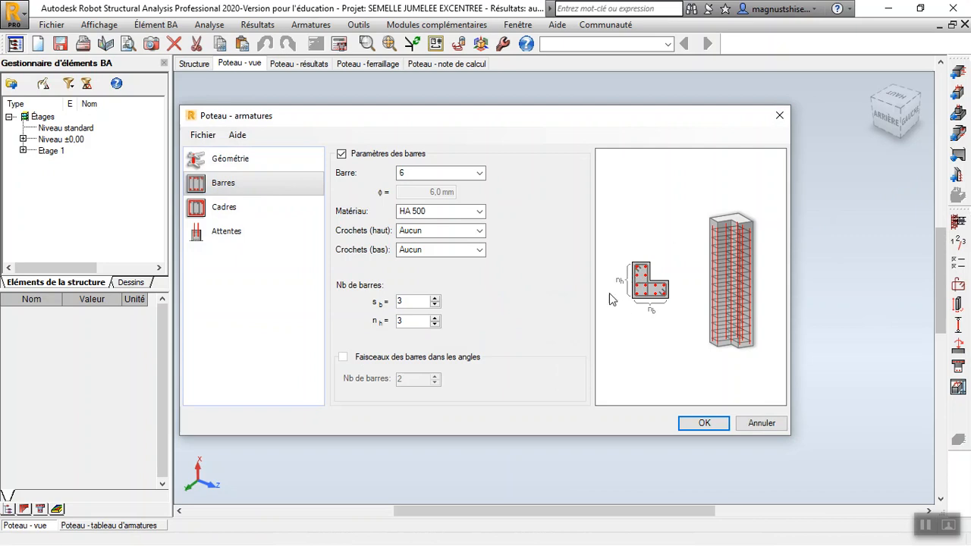
pyautogui.click(462, 174)
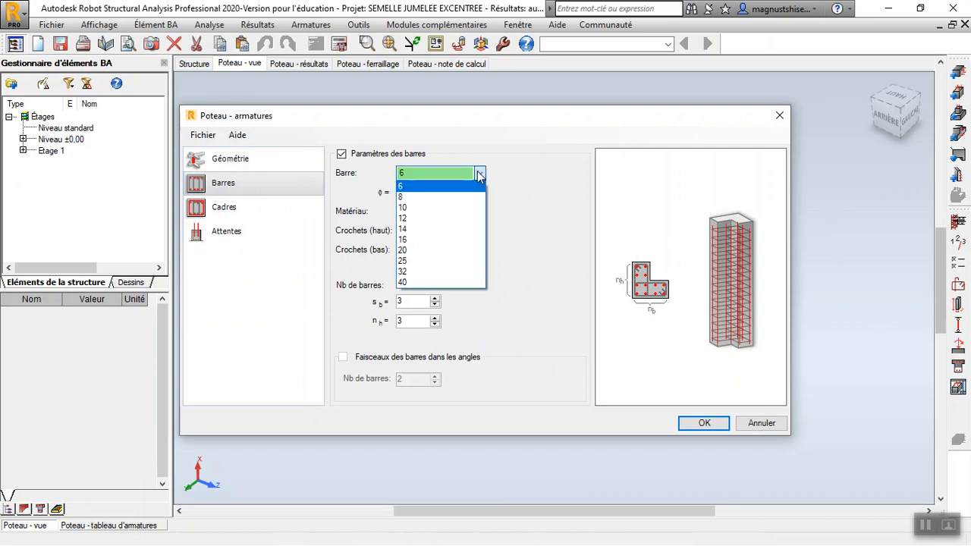
pyautogui.click(448, 229)
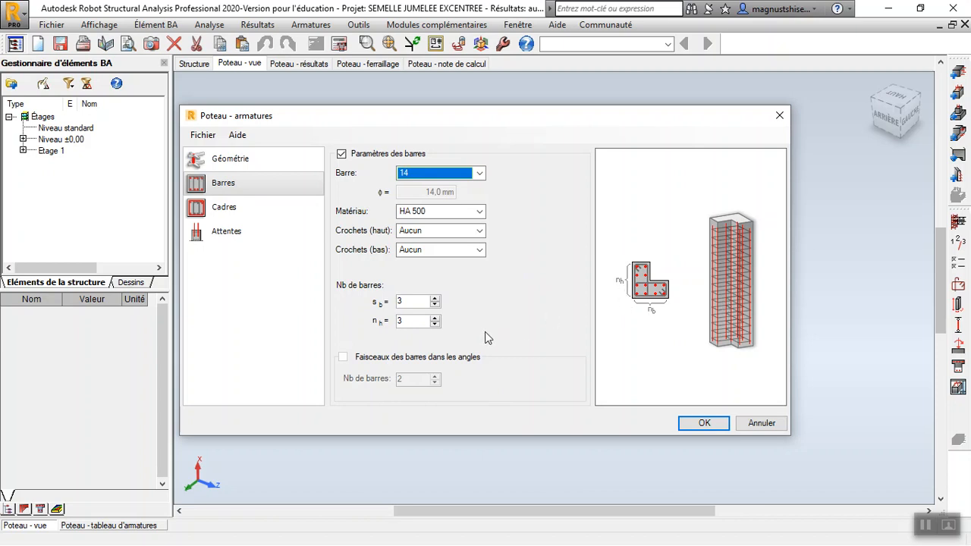
pyautogui.click(437, 324)
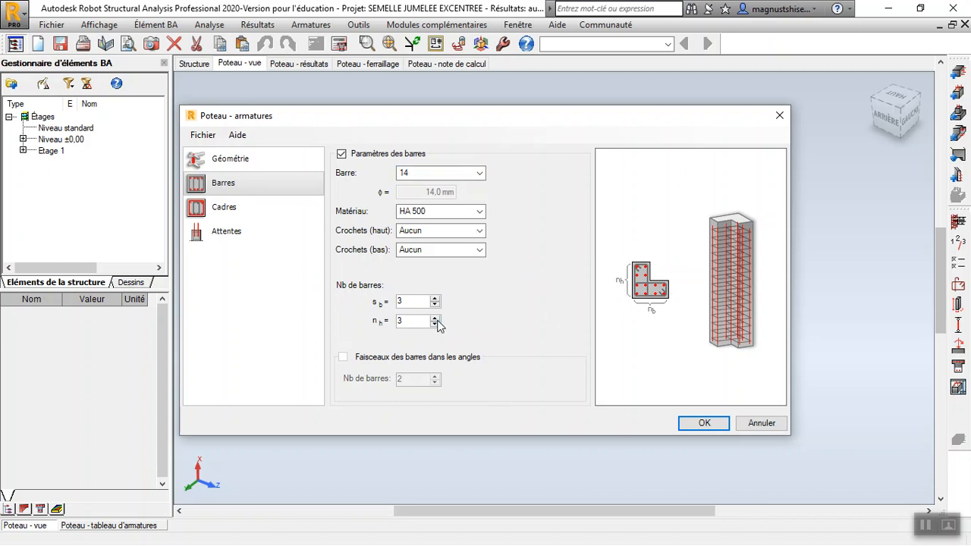
# - Set the column's transverse frames to 8 mm bars with the two-loop L-section frame type
pyautogui.click(224, 207)
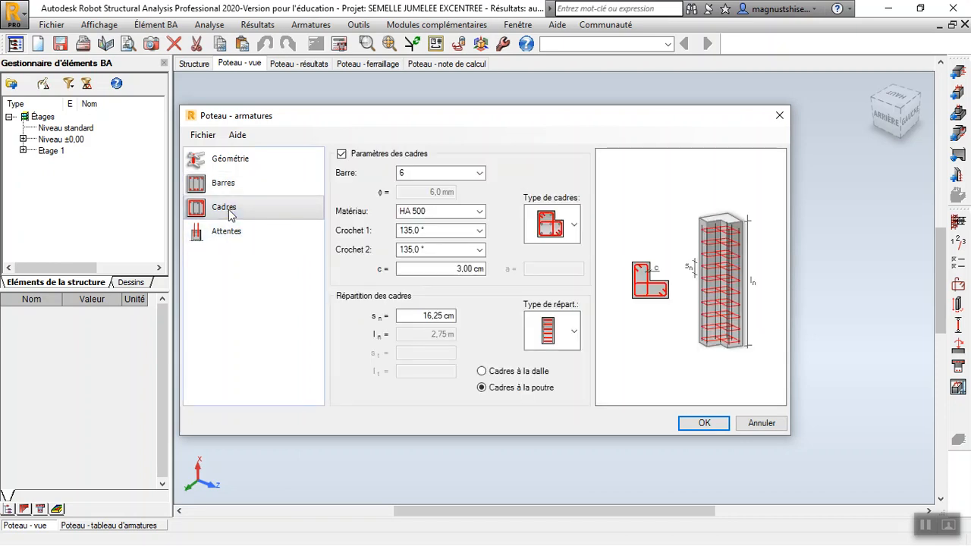
pyautogui.click(479, 173)
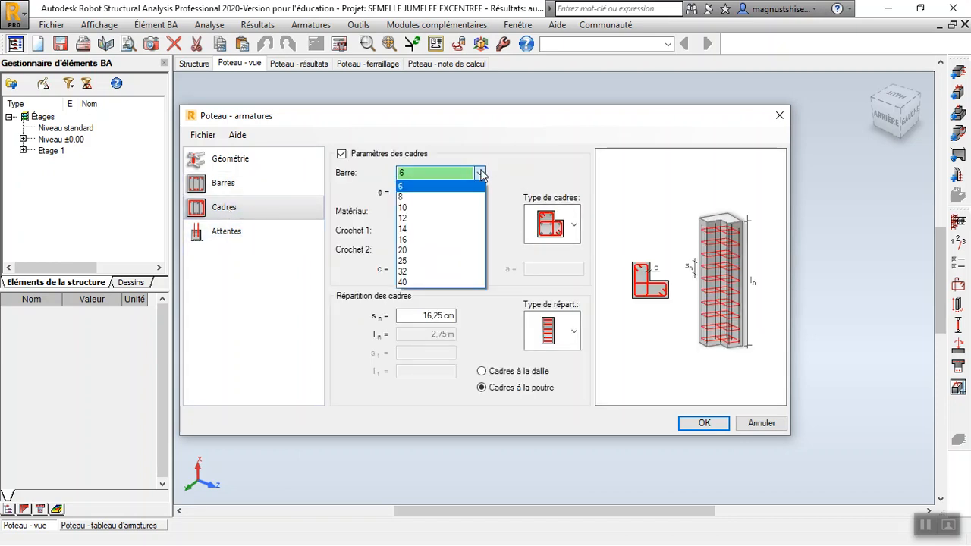
pyautogui.click(437, 199)
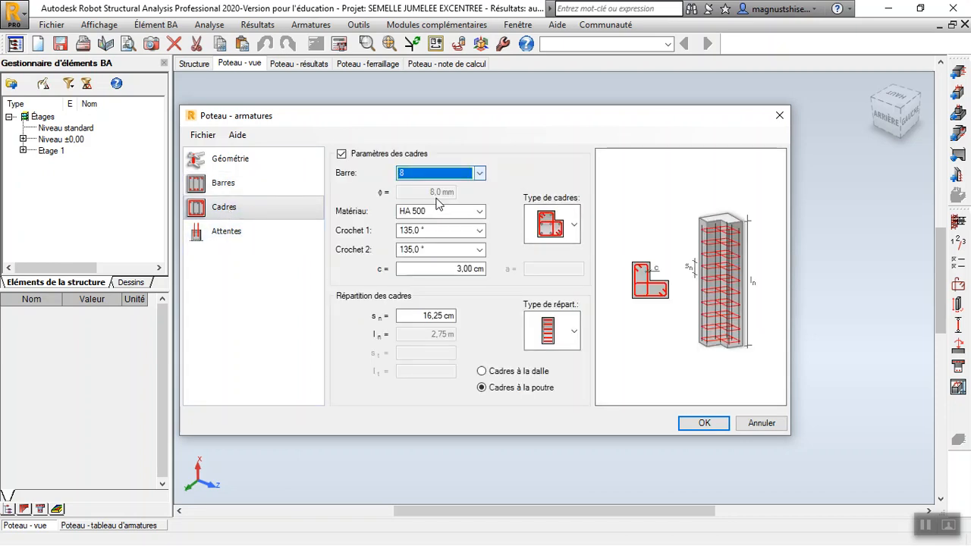
pyautogui.click(574, 225)
pyautogui.click(568, 262)
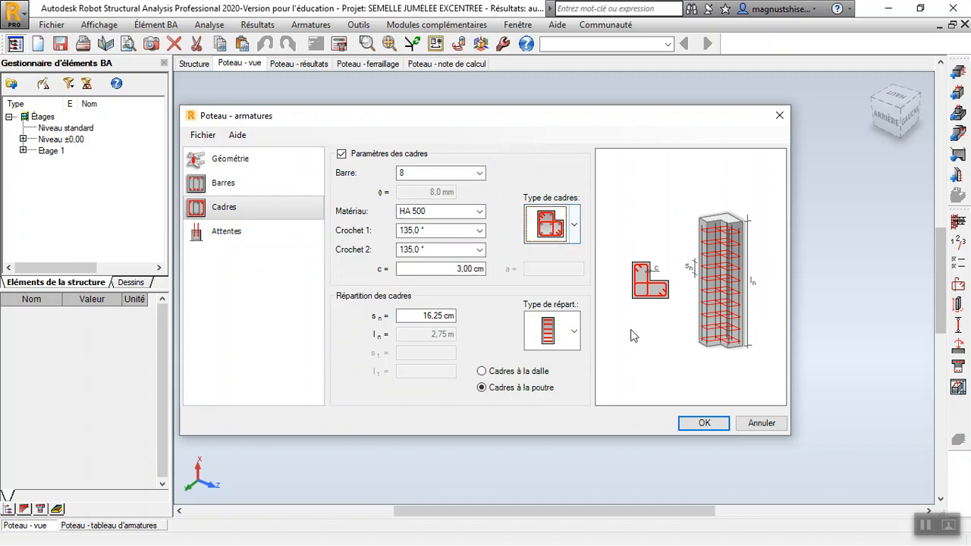
# - Enable frames on the column's starter bars and accept the reinforcement settings
pyautogui.click(297, 234)
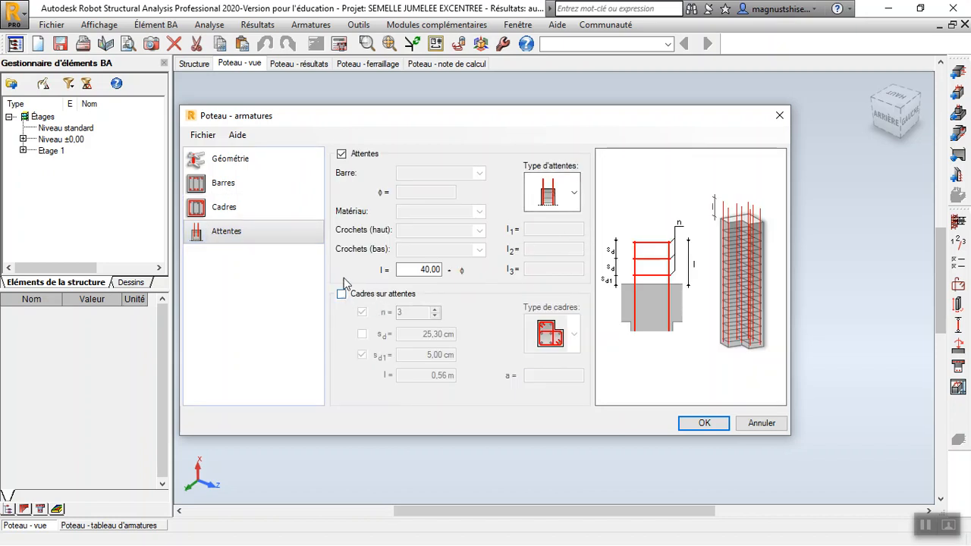
pyautogui.click(573, 196)
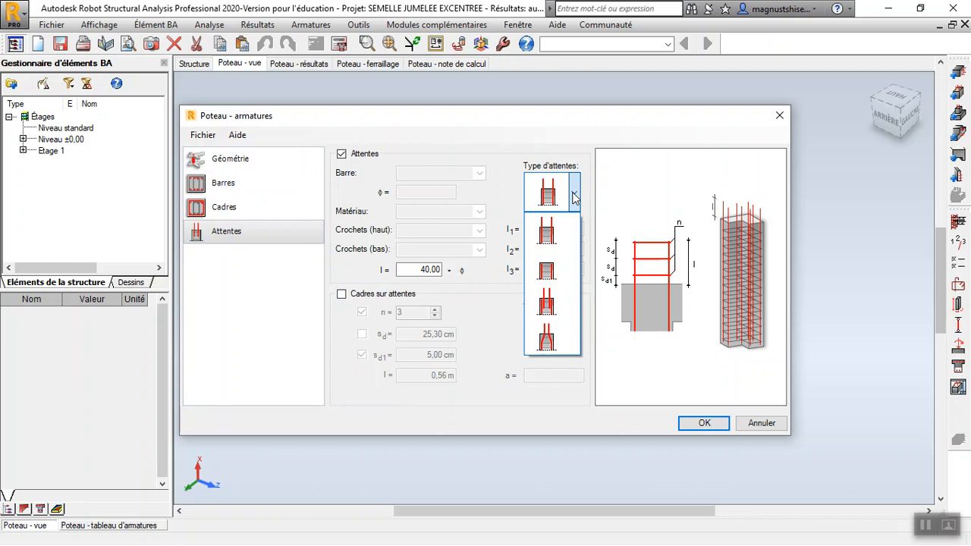
pyautogui.click(572, 196)
pyautogui.click(341, 294)
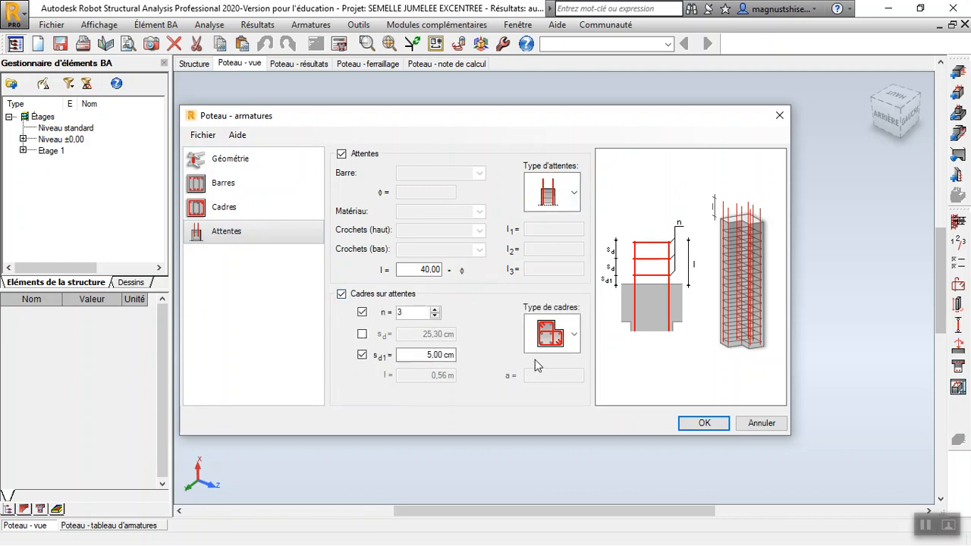
pyautogui.click(683, 424)
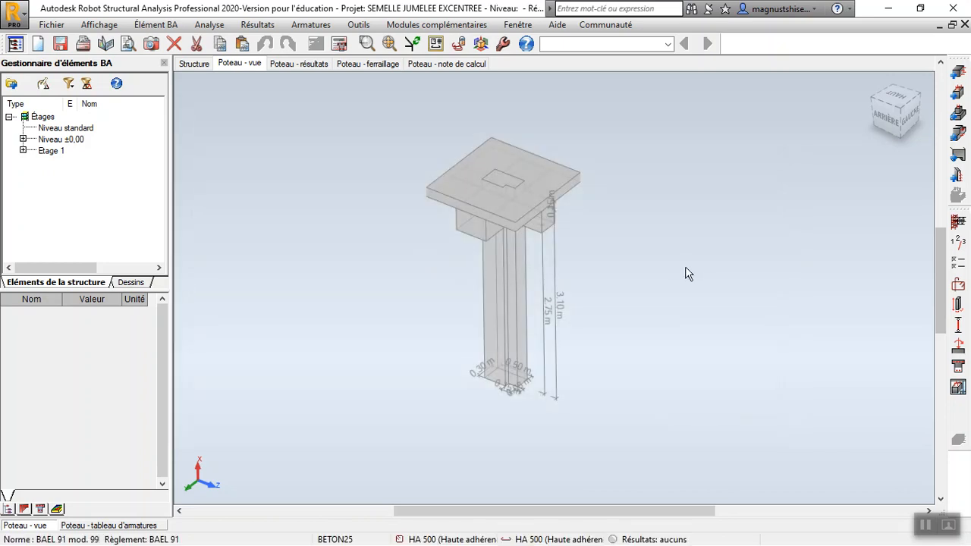
# - Examine the column's load case results and safety coefficients, along with its reinforcement layout
pyautogui.click(298, 63)
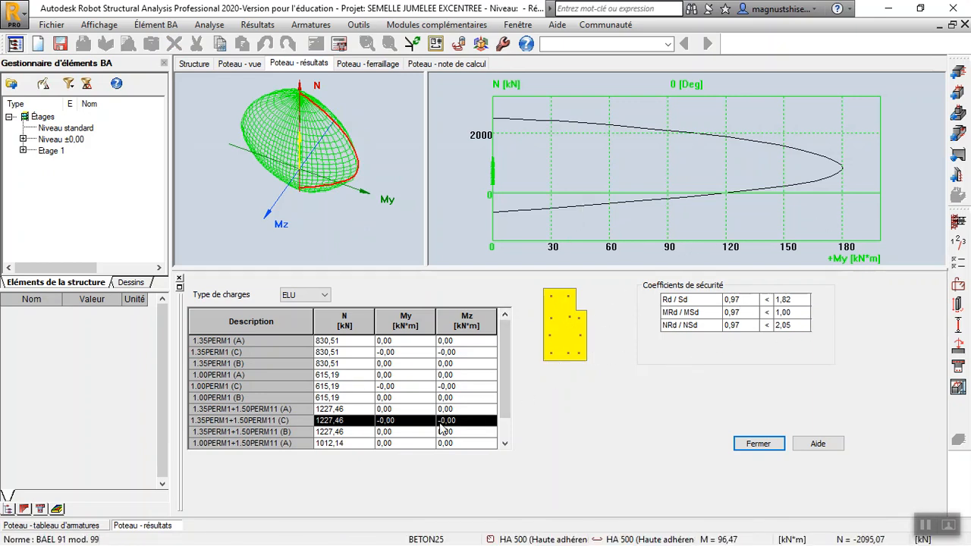
pyautogui.click(367, 65)
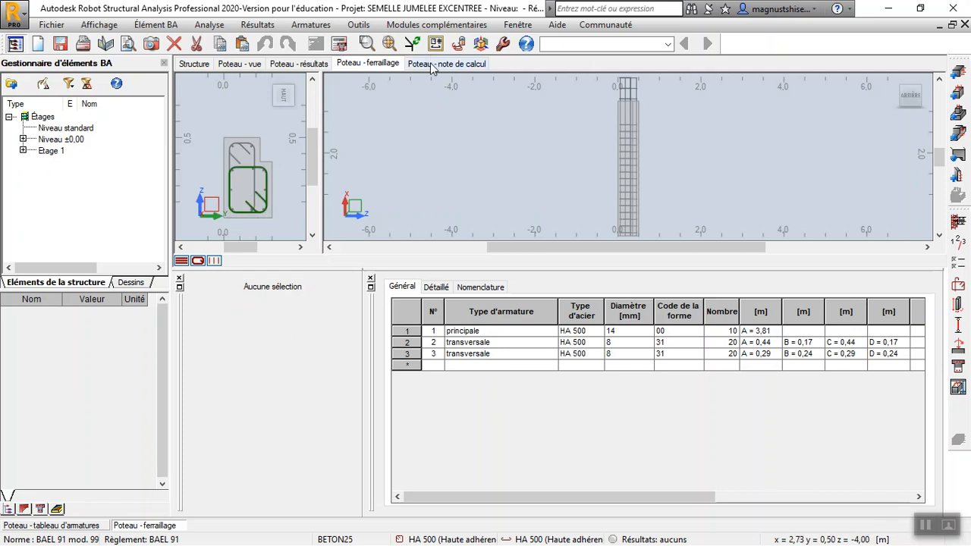
# - Generate the L-section column's execution drawing, inspect its elevation and section A-A, and return to the column design
pyautogui.click(957, 386)
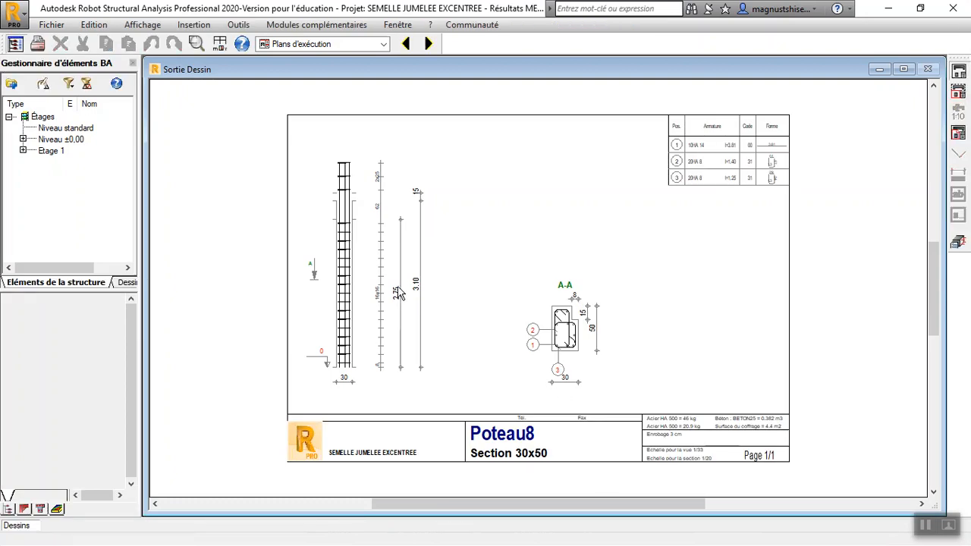
pyautogui.scroll(2, 485, 311)
pyautogui.scroll(-3, 559, 336)
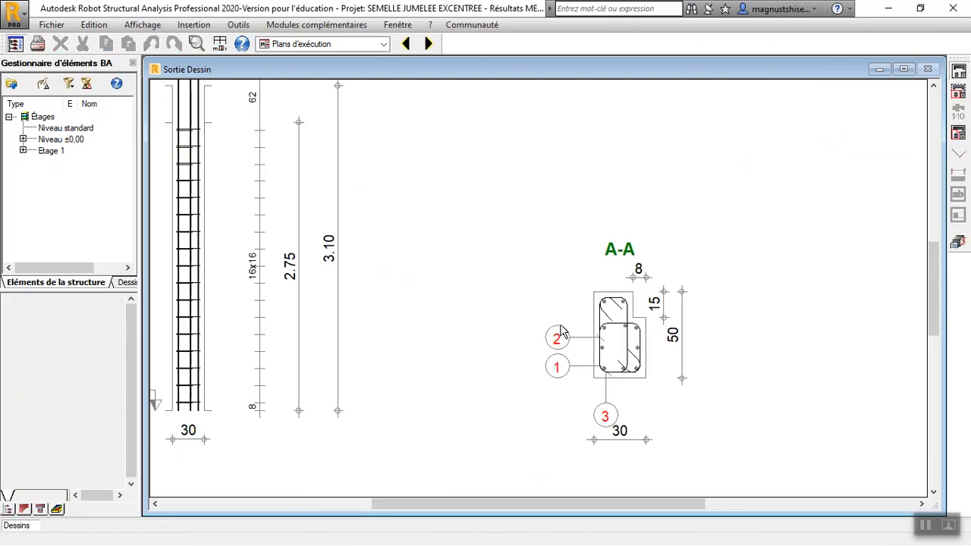
pyautogui.click(960, 244)
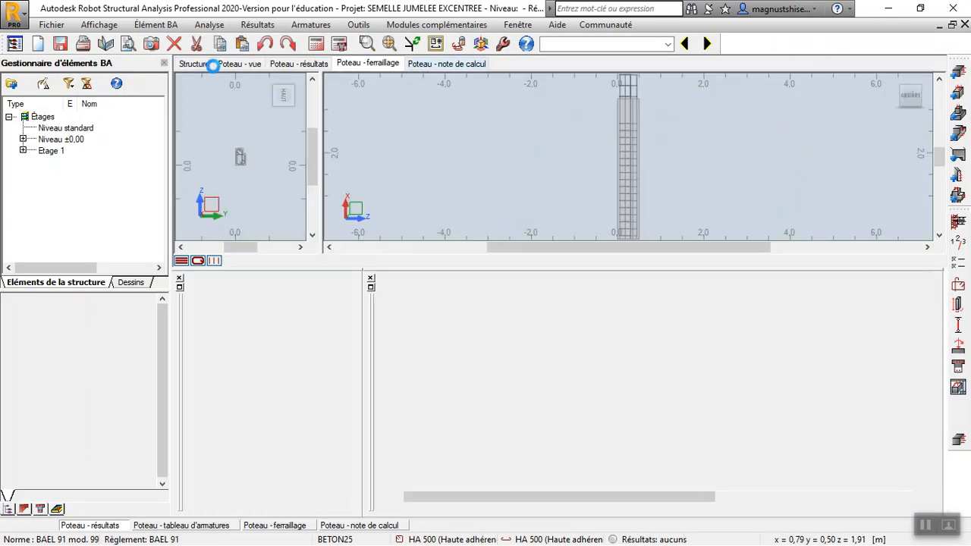
# - Change the column's section type from L-shaped to Z-shaped in its geometry and check the new shape
pyautogui.click(195, 64)
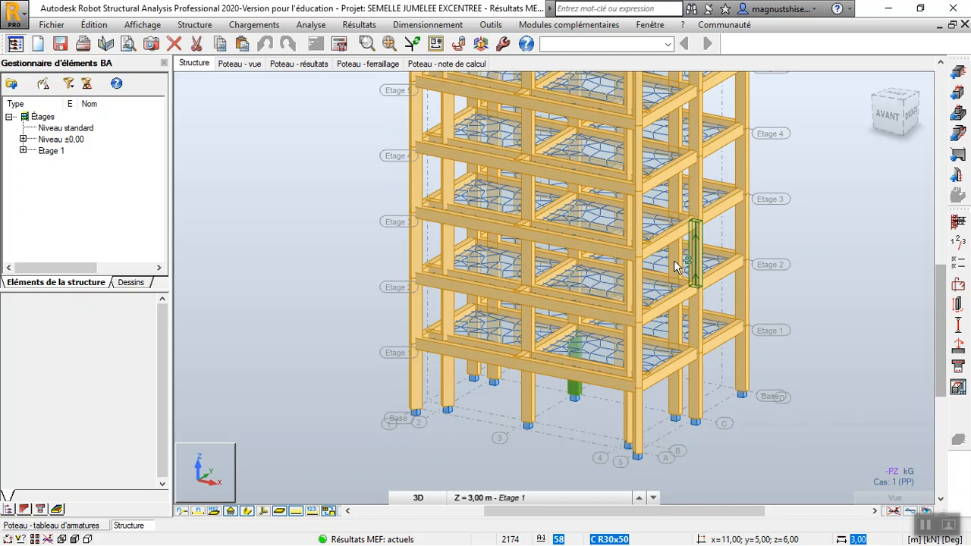
pyautogui.click(241, 64)
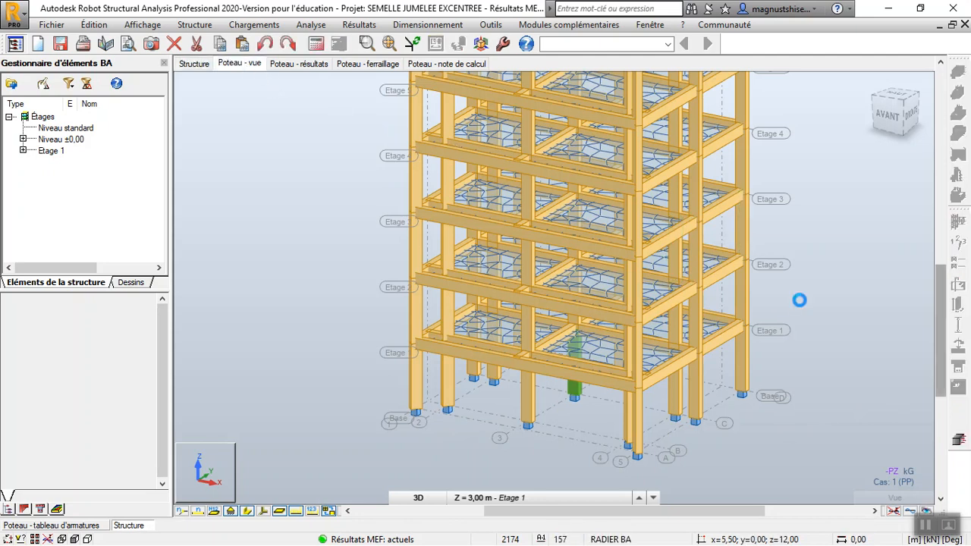
pyautogui.rightClick(675, 256)
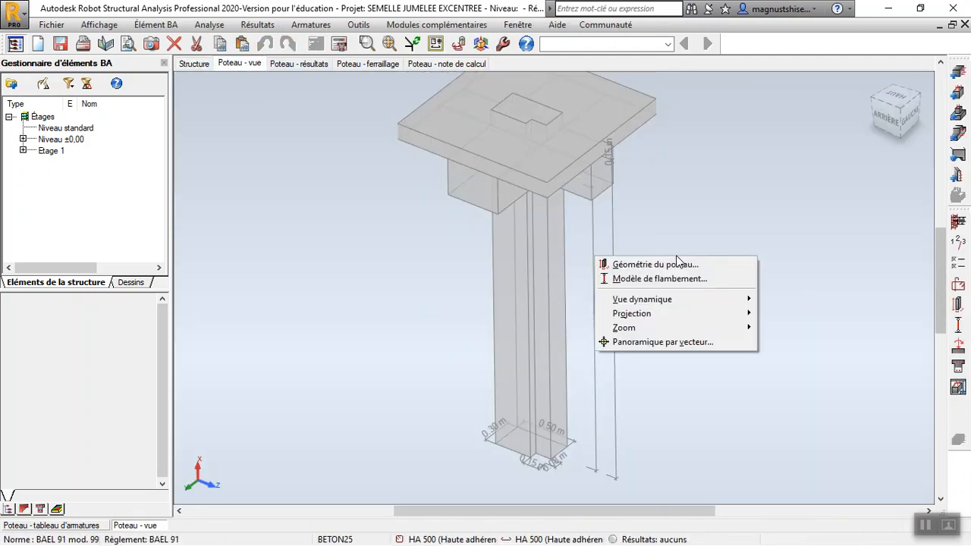
pyautogui.click(675, 264)
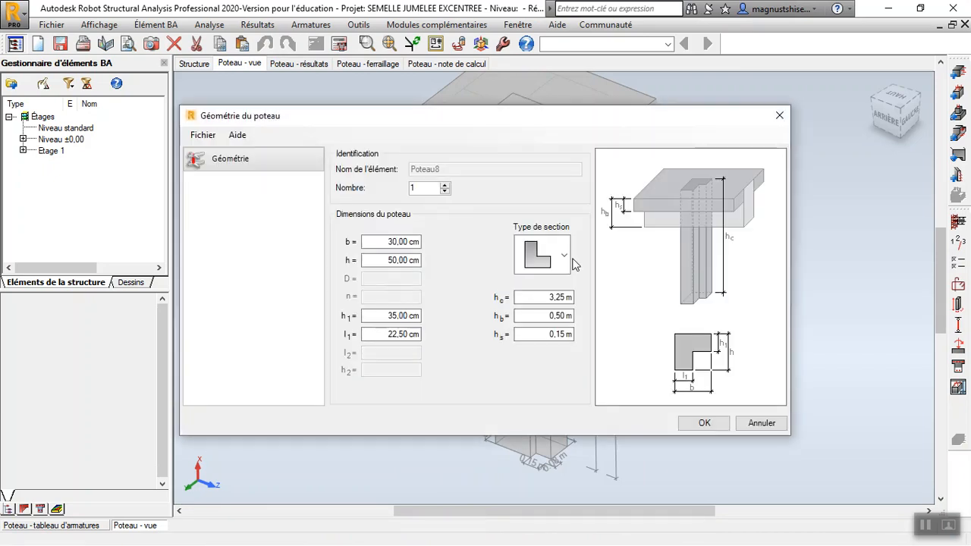
pyautogui.click(565, 254)
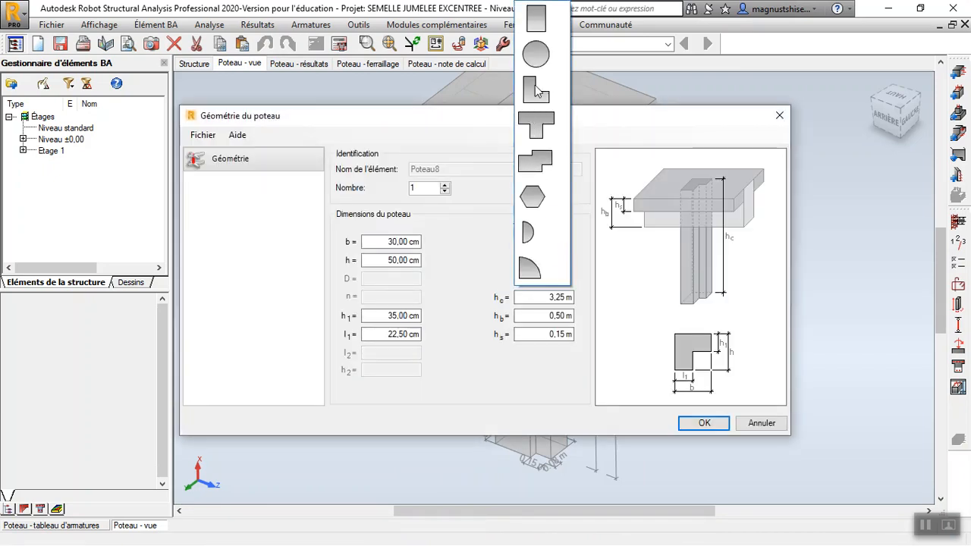
pyautogui.click(539, 165)
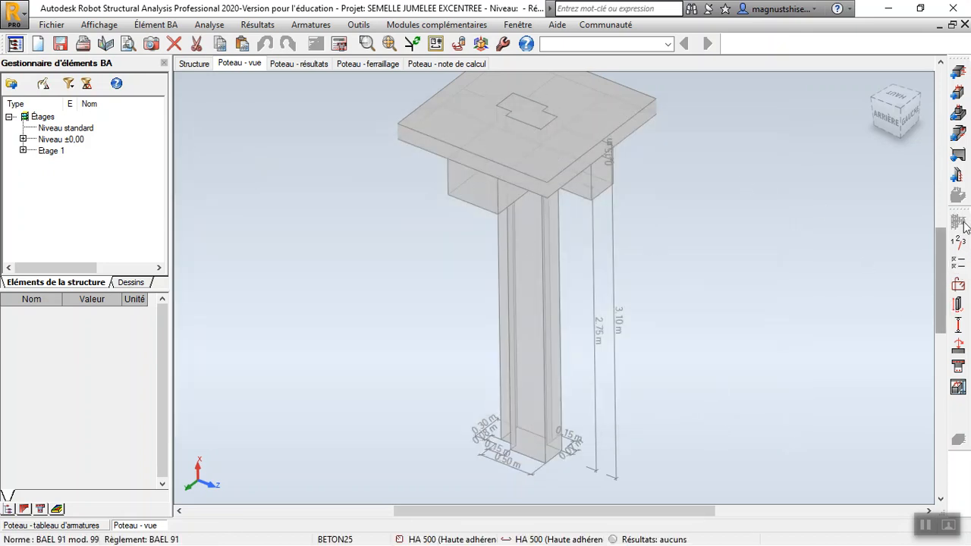
pyautogui.scroll(-2, 589, 315)
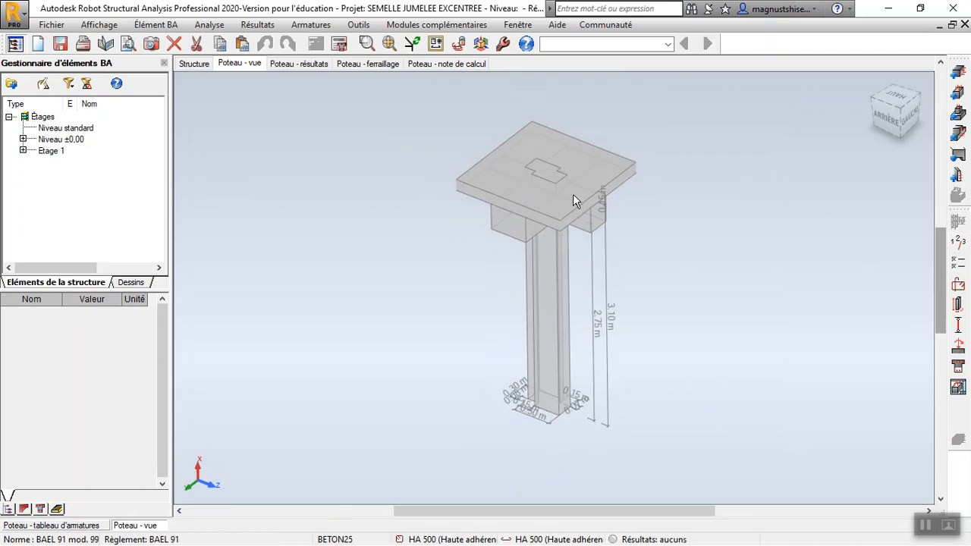
pyautogui.scroll(1, 570, 194)
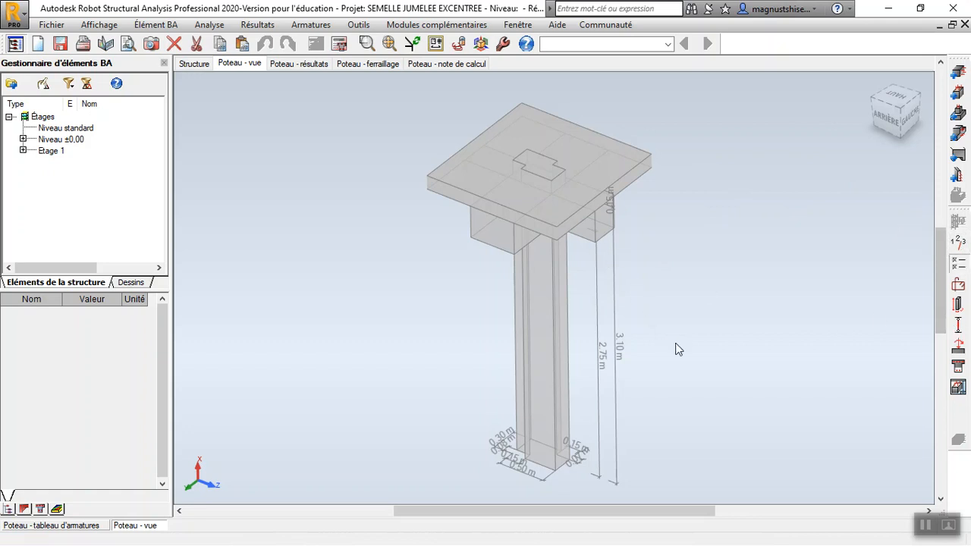
# - Exclude the 6, 8 and 10 mm diameters from the longitudinal steel in the column's calculation options
pyautogui.click(958, 264)
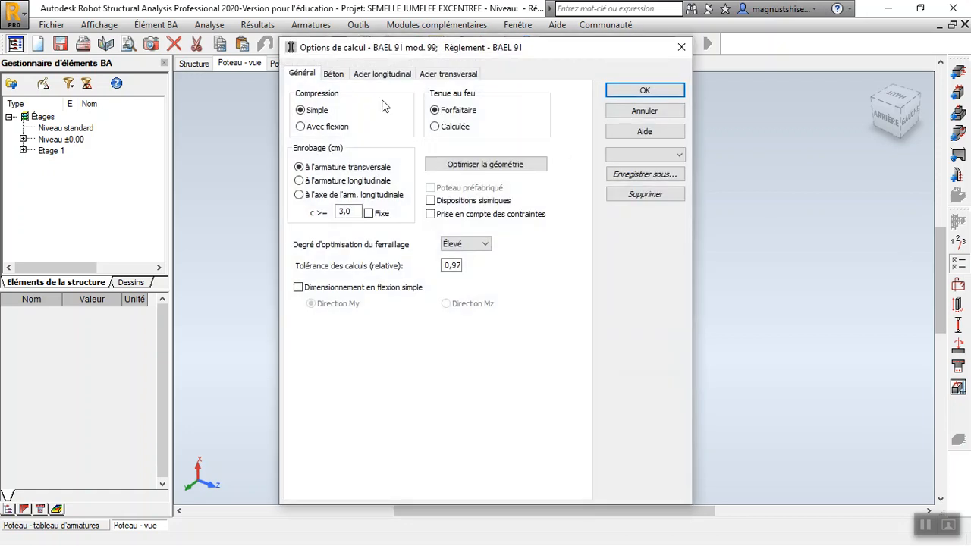
pyautogui.click(333, 74)
pyautogui.click(391, 75)
pyautogui.click(333, 210)
pyautogui.click(333, 221)
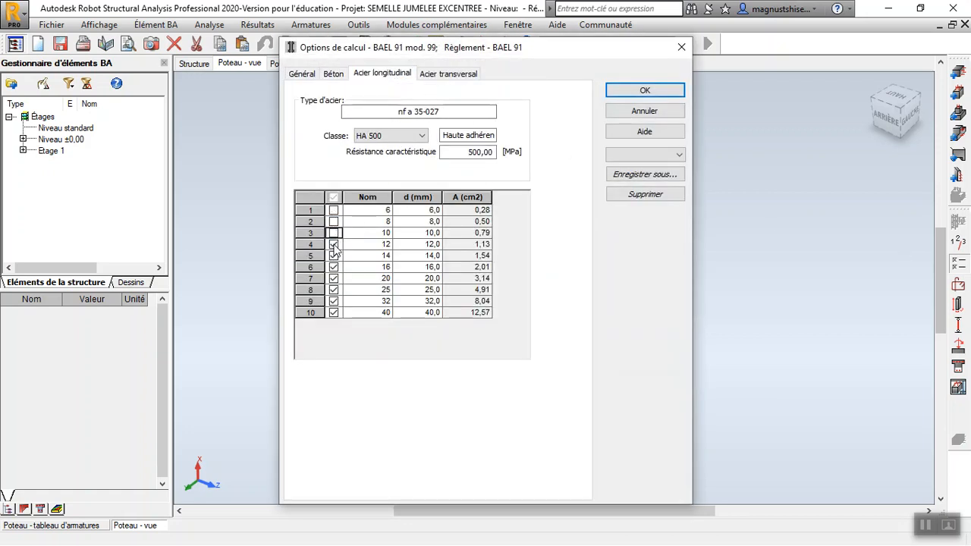
# - Restrict the permitted transverse steel to small bar diameters and accept the calculation options
pyautogui.click(425, 75)
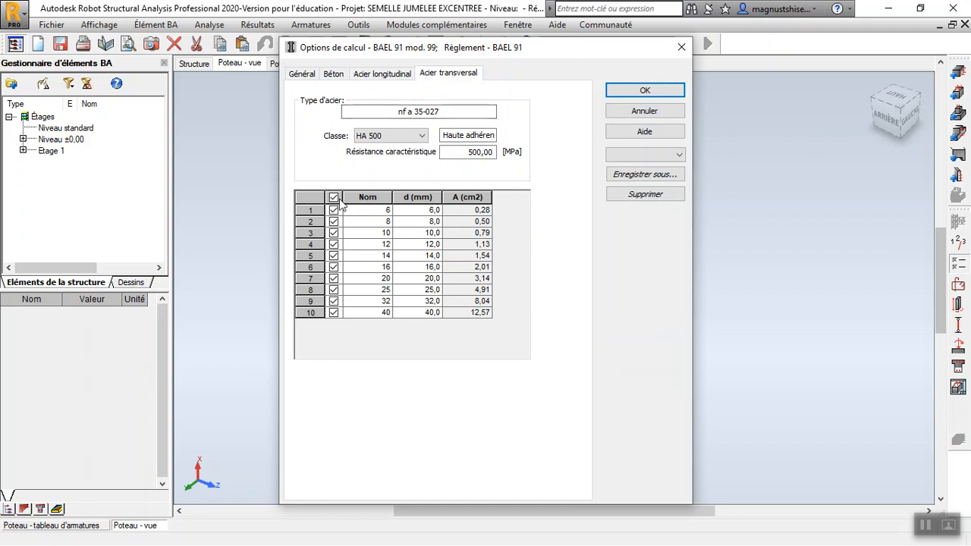
pyautogui.click(333, 198)
pyautogui.click(333, 210)
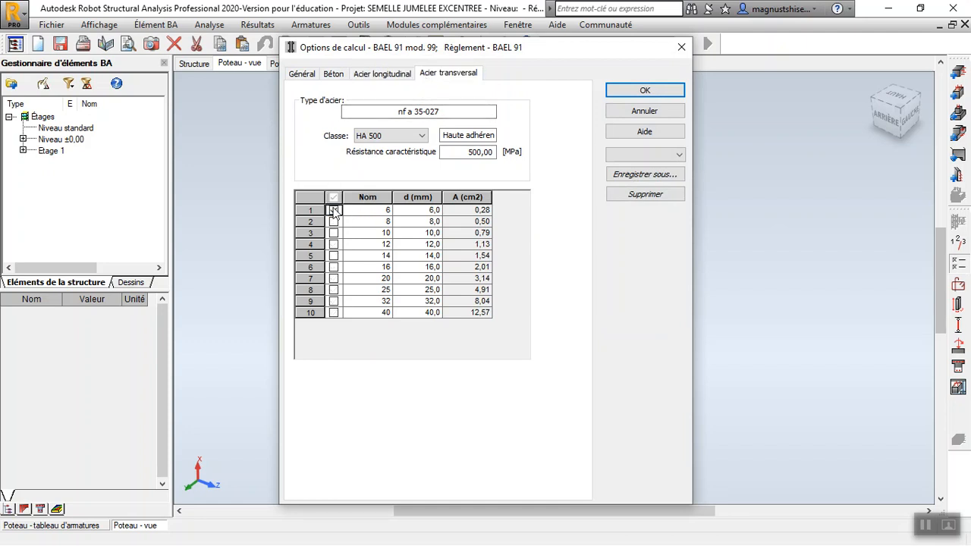
pyautogui.click(334, 210)
pyautogui.click(333, 233)
pyautogui.click(644, 90)
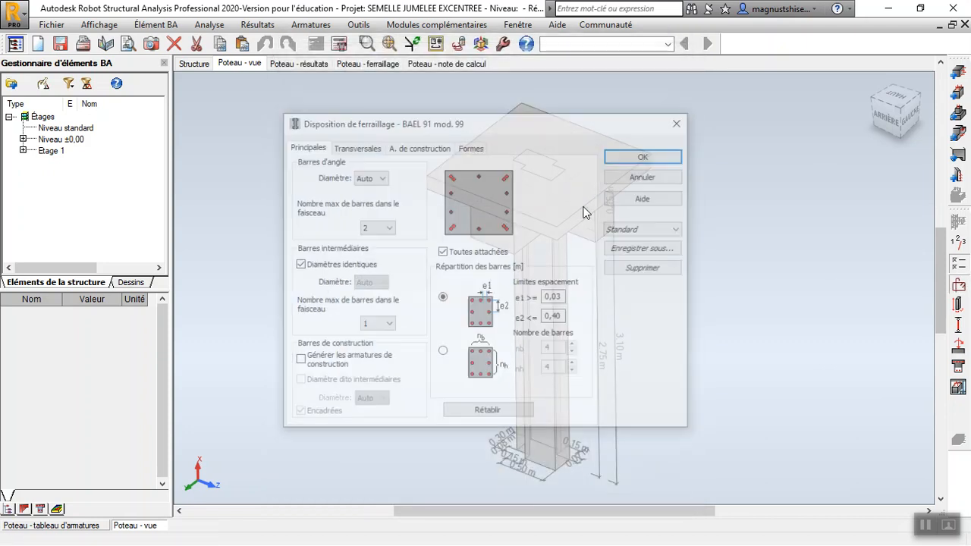
# - Review the Z-section's transverse frame types, accept the reinforcement layout and run the column calculation
pyautogui.click(357, 147)
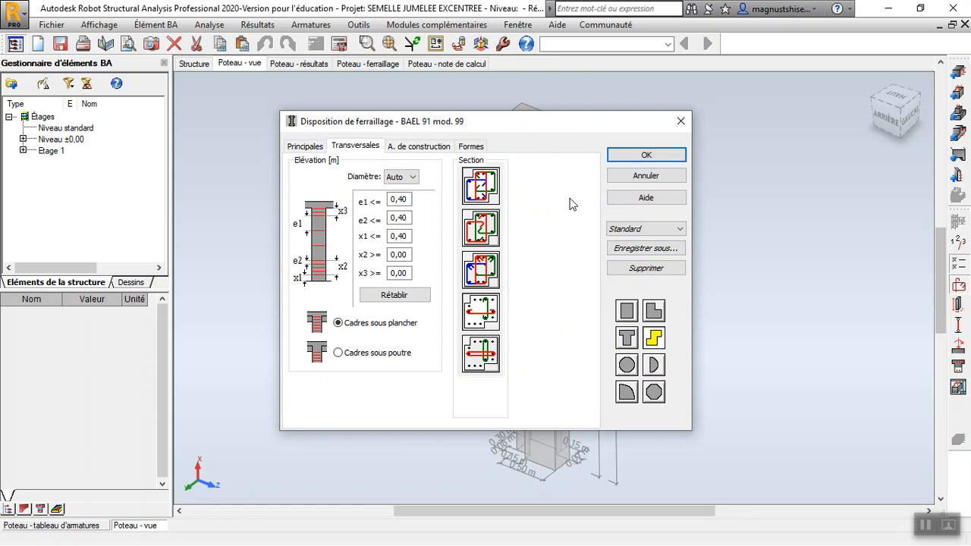
pyautogui.click(615, 161)
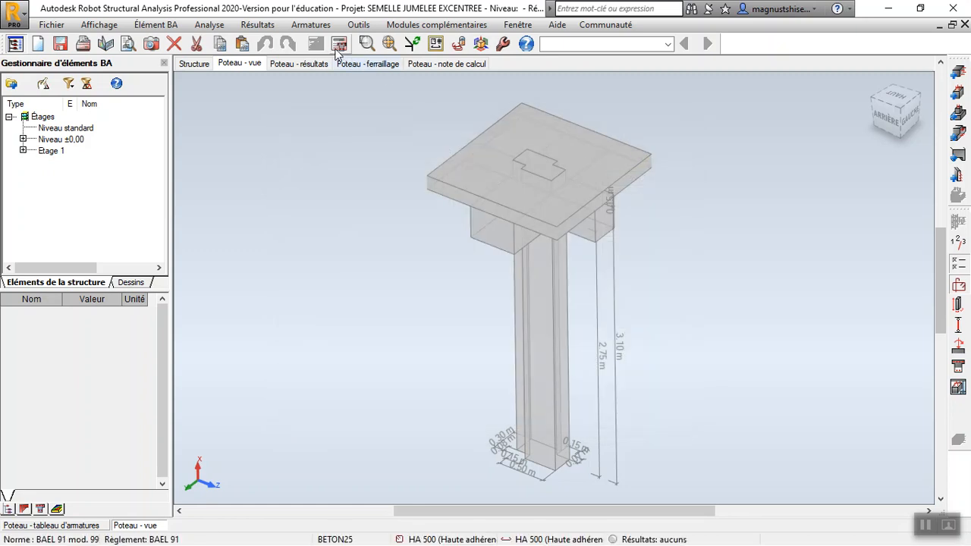
pyautogui.click(339, 46)
pyautogui.click(551, 343)
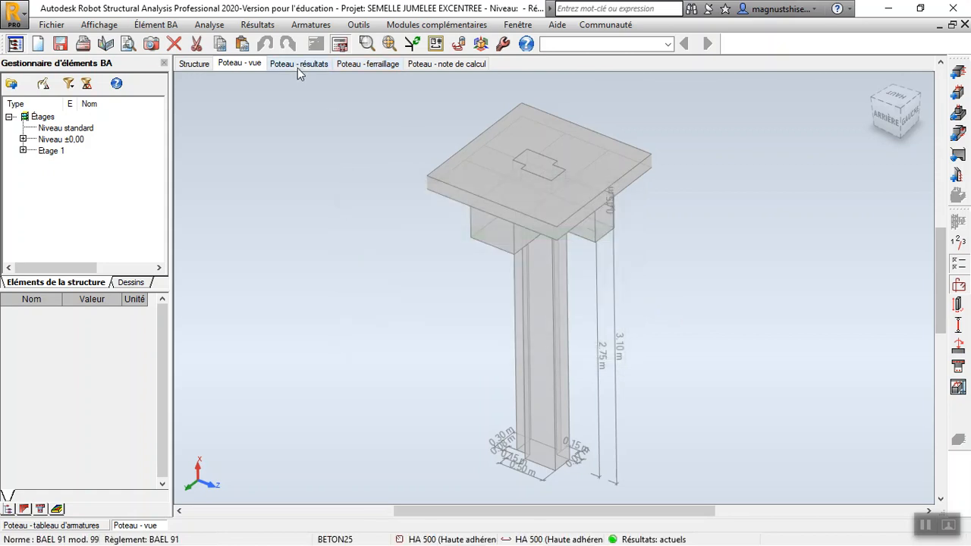
# - Examine the Z-section column's interaction curves, safety coefficients and reinforcement layout
pyautogui.click(297, 64)
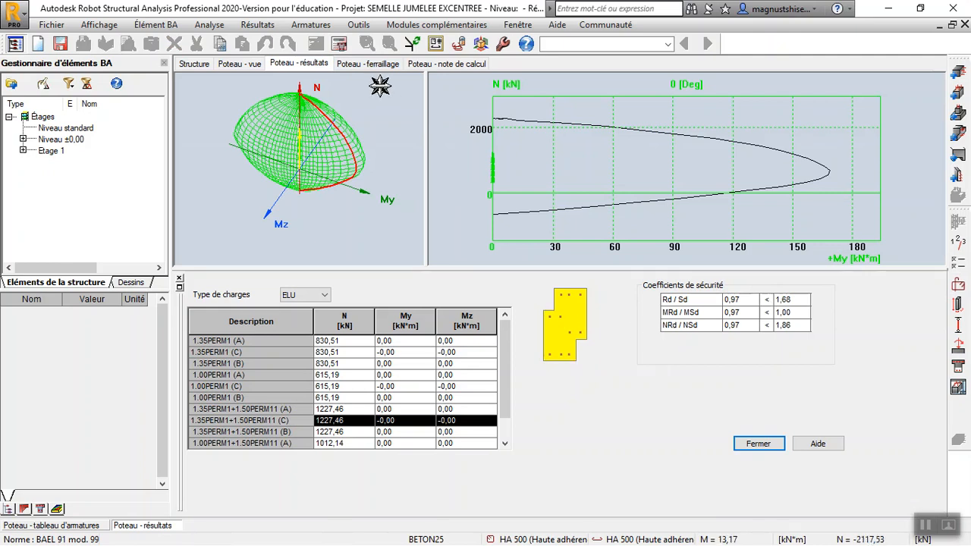
pyautogui.click(377, 66)
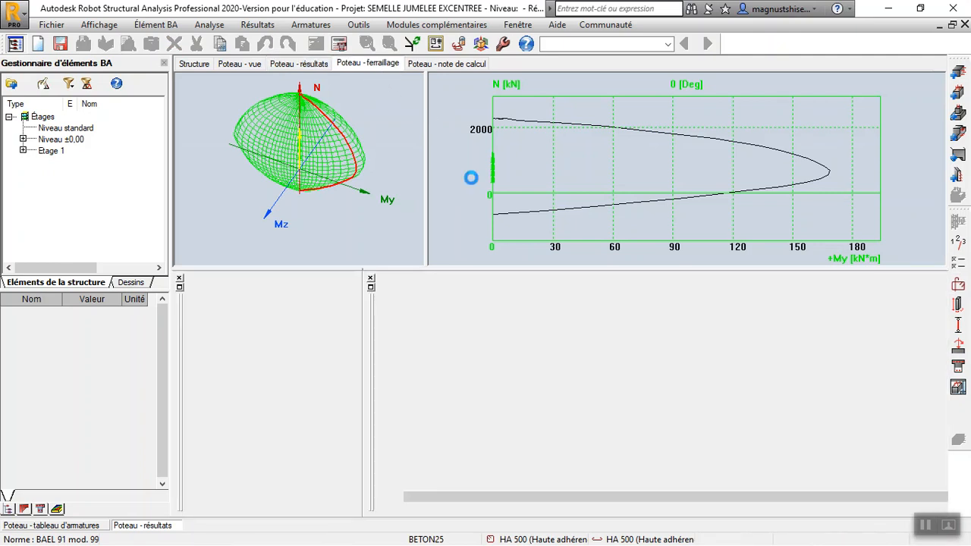
pyautogui.scroll(5, 252, 150)
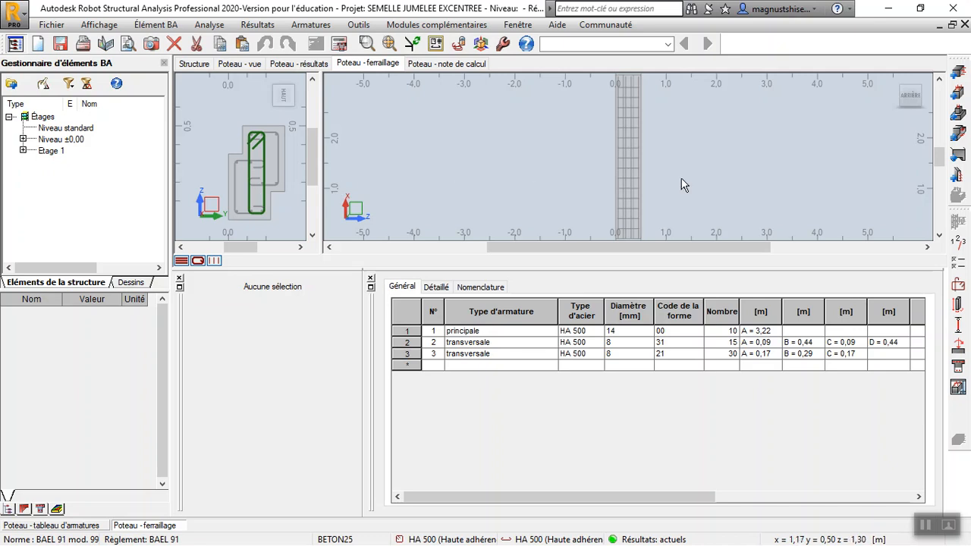
# - Generate the Z-section column's execution drawing and inspect its section A-A, bar elevation and reinforcement table
pyautogui.click(958, 387)
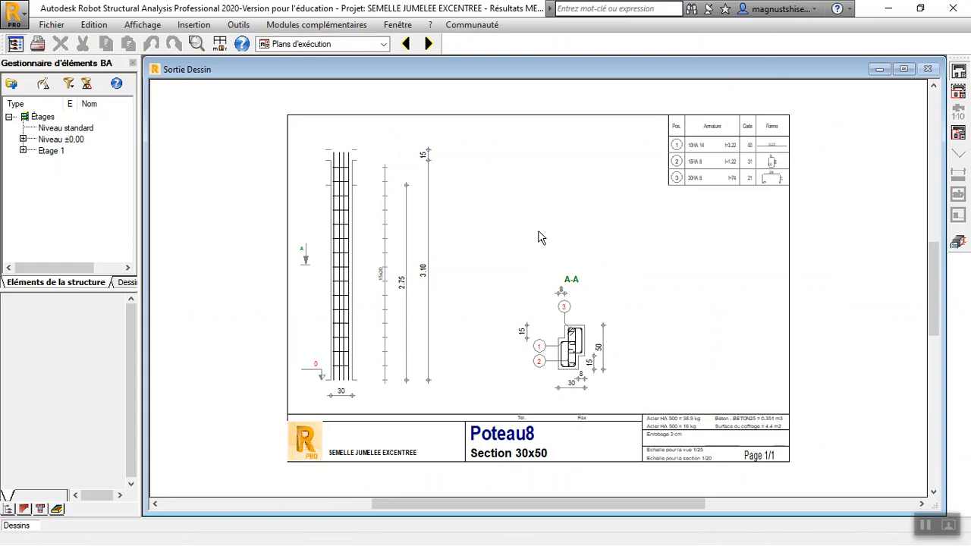
pyautogui.scroll(2, 551, 336)
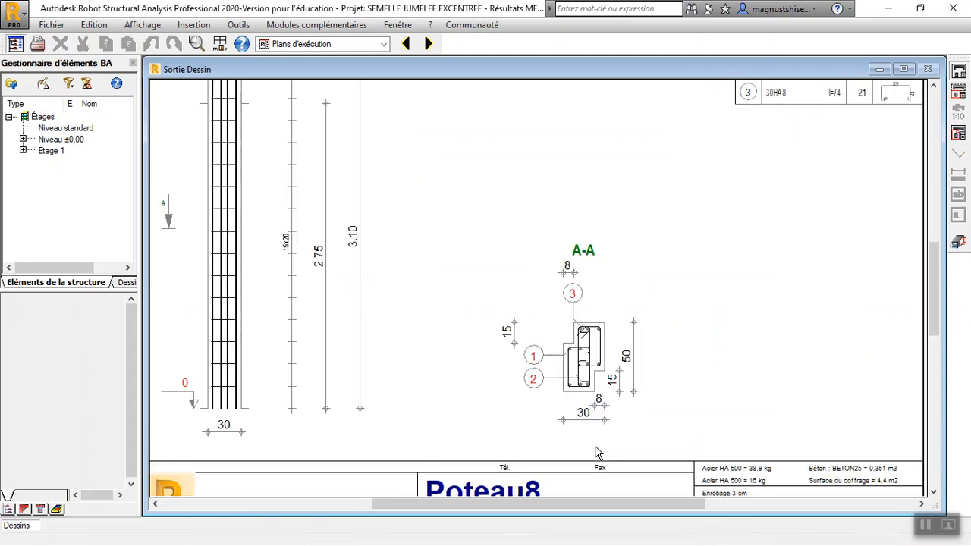
pyautogui.scroll(2, 567, 420)
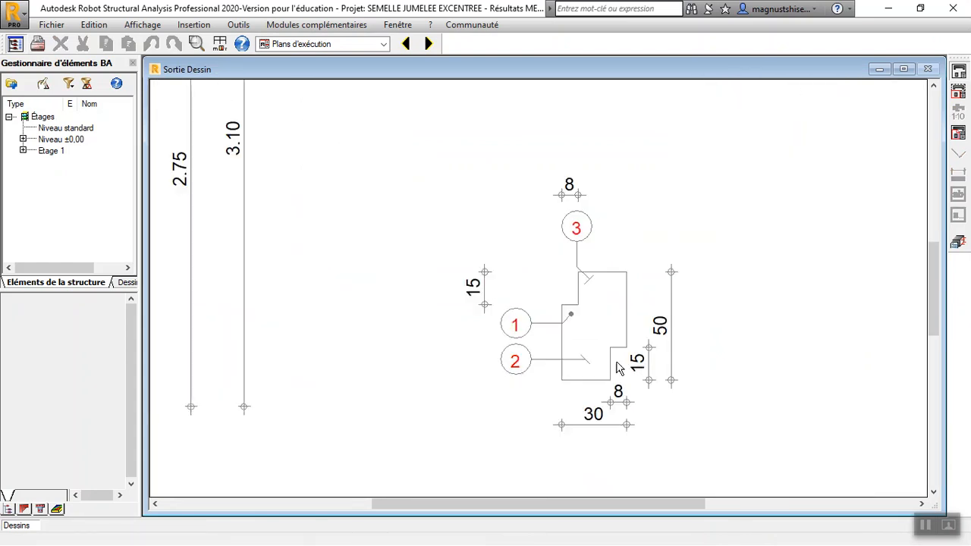
pyautogui.scroll(-5, 543, 254)
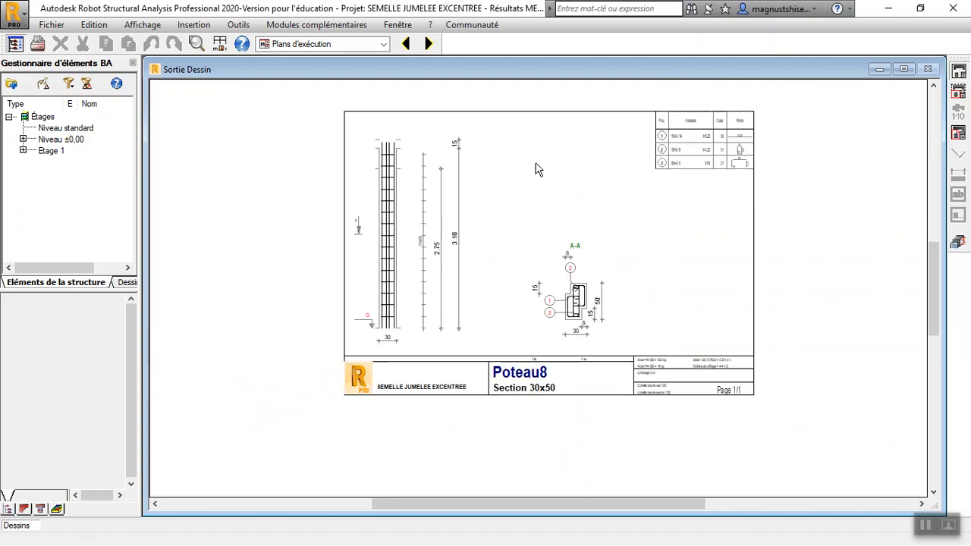
pyautogui.scroll(1, 535, 168)
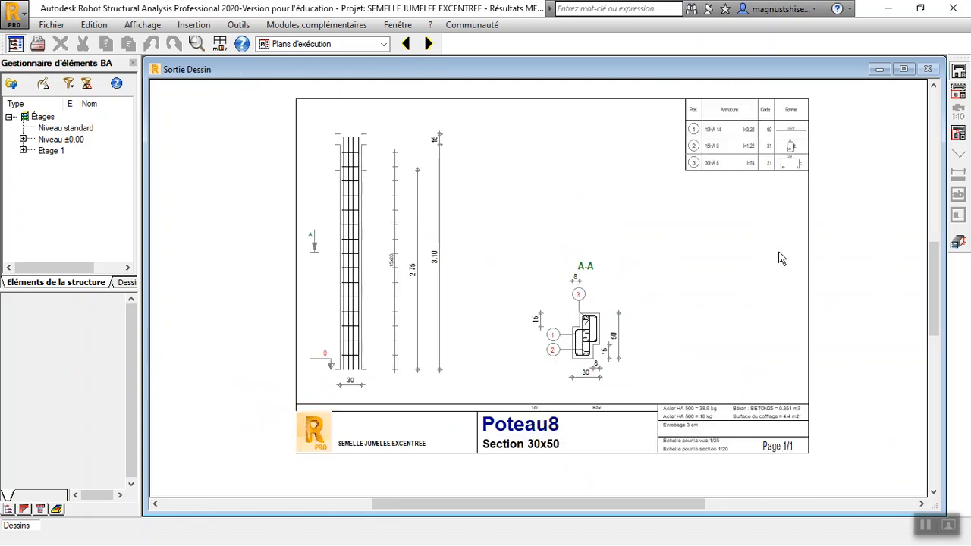